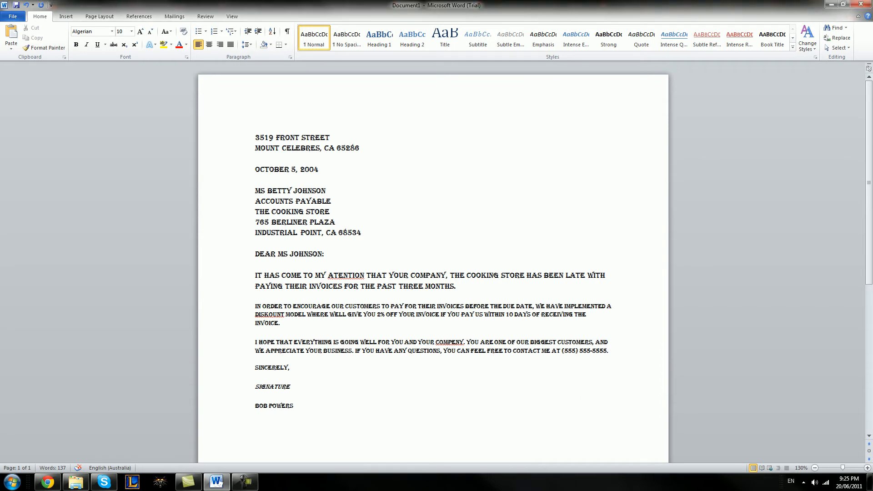
Step: Change the font of the entire letter to Calibri (Body)
key(ctrl+a)
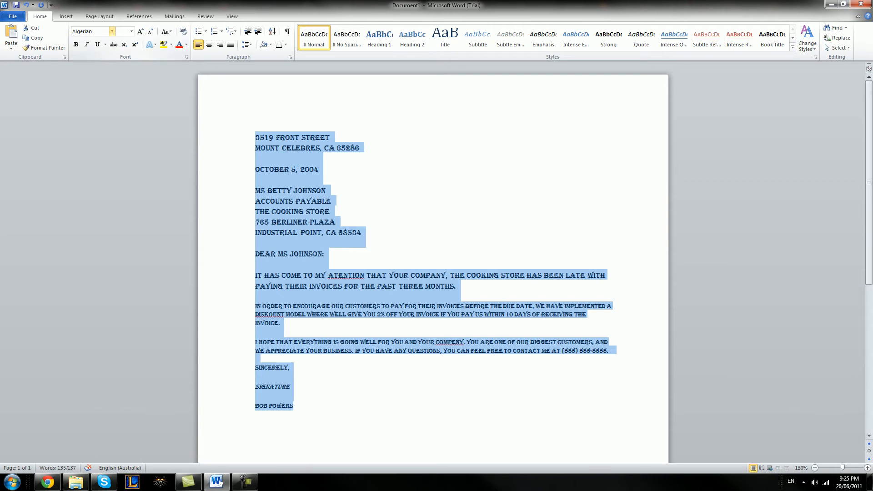
click(111, 31)
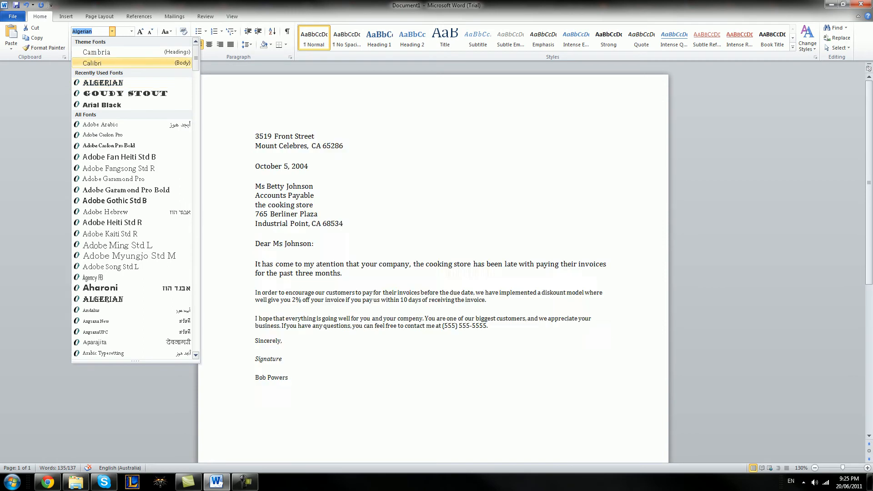
scroll(91, 278, down, 1)
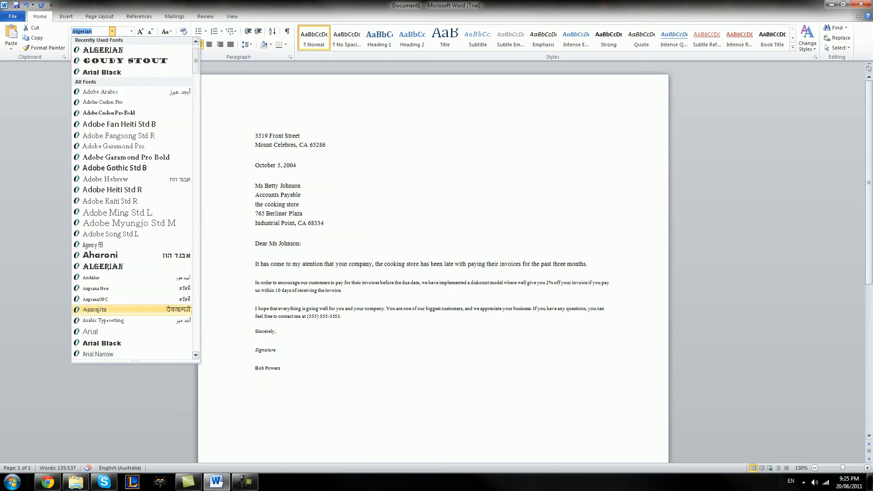
scroll(132, 309, up, 1)
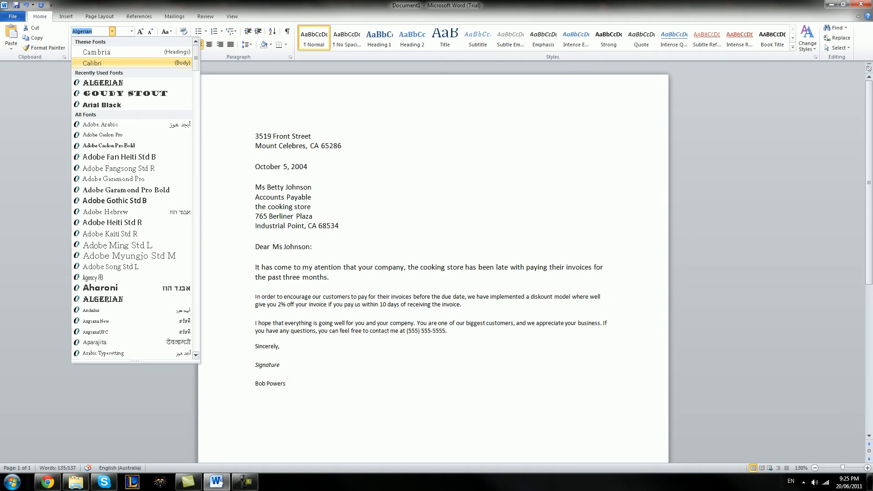
click(132, 63)
click(339, 226)
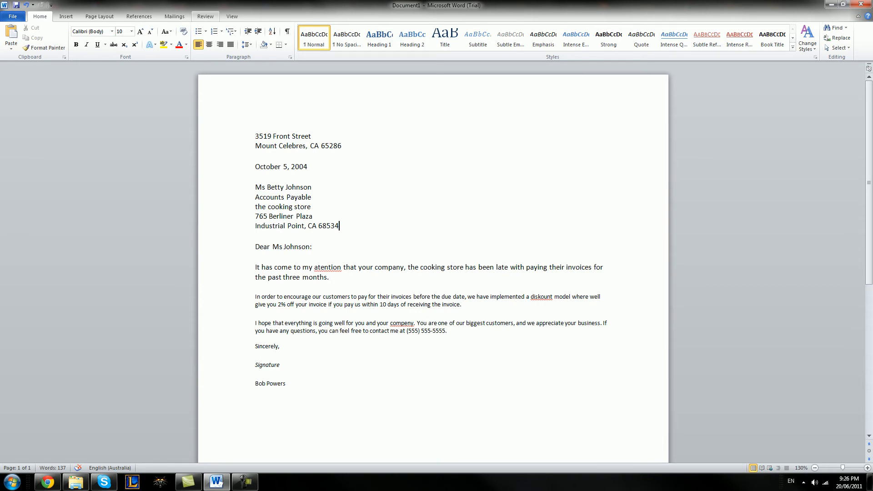
Step: Apply the Wide margin preset to the page, with 5.08 cm left and right margins
click(205, 15)
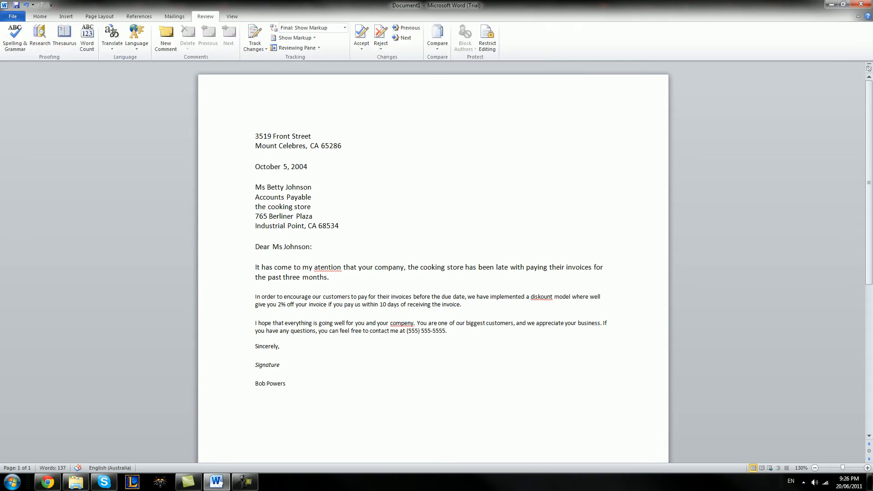
click(99, 16)
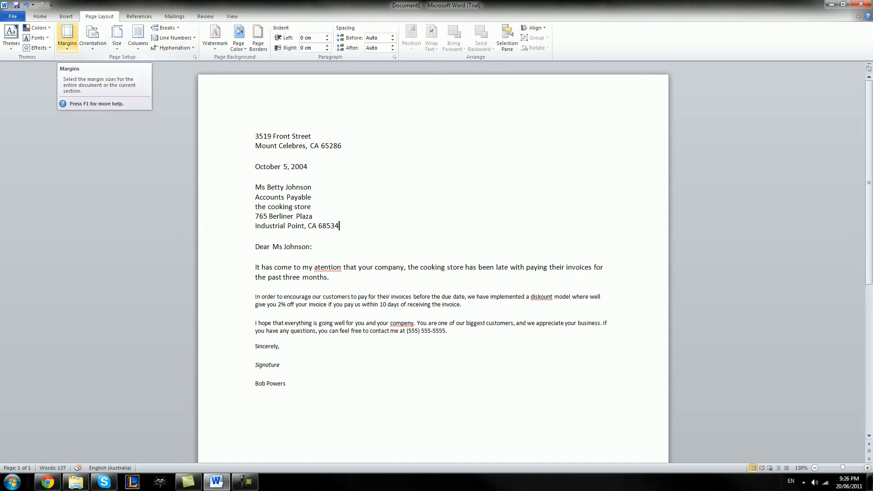
click(67, 39)
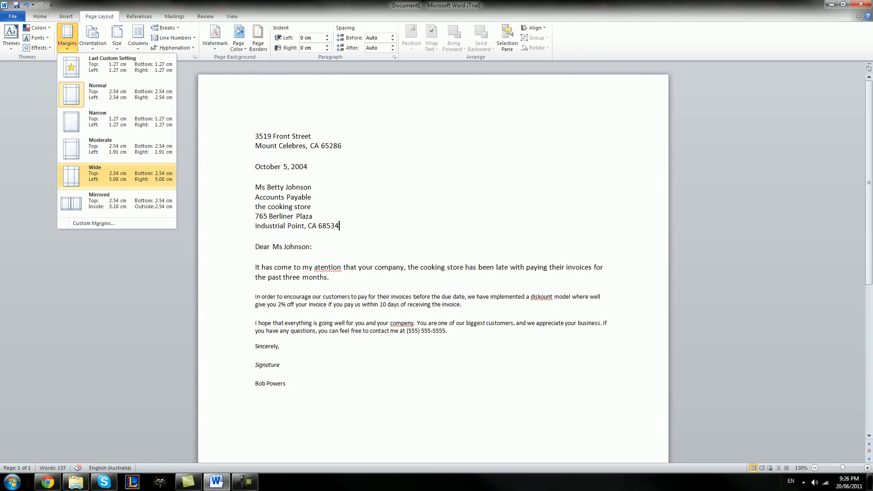
click(114, 175)
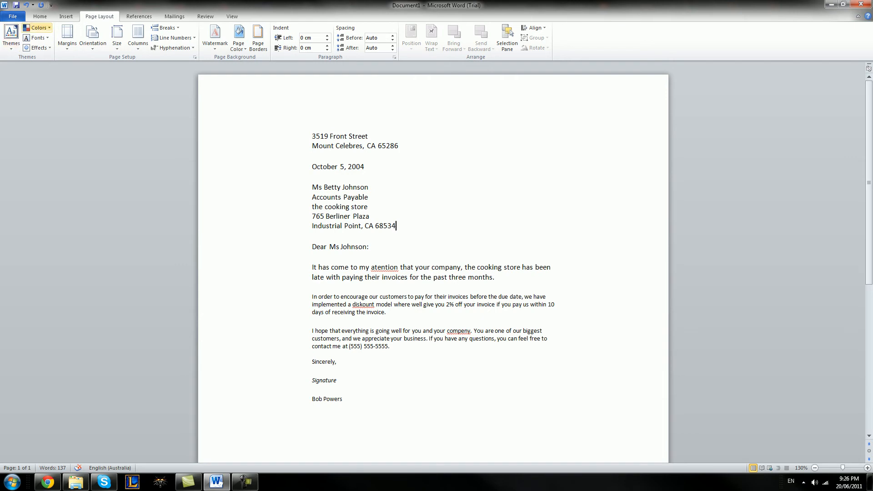
Step: Run the spelling and grammar check, correcting the misspelled words to "attention", "discount" and "company"
click(40, 16)
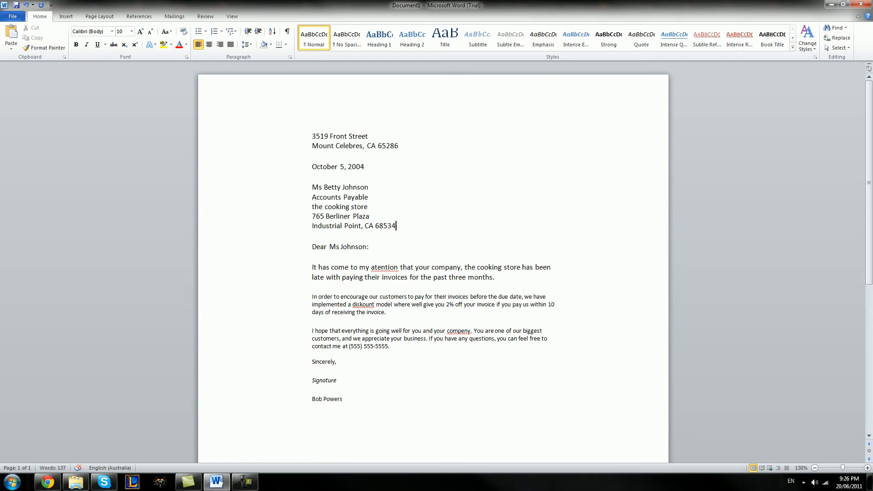
click(205, 16)
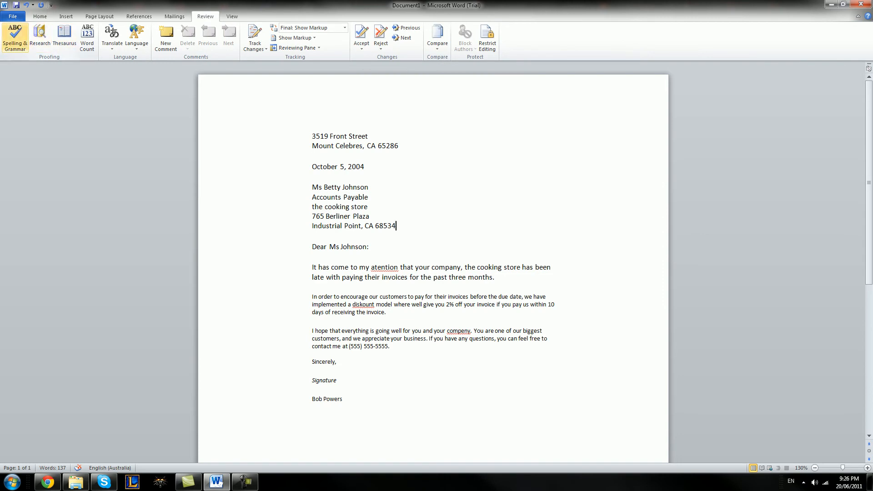
click(15, 37)
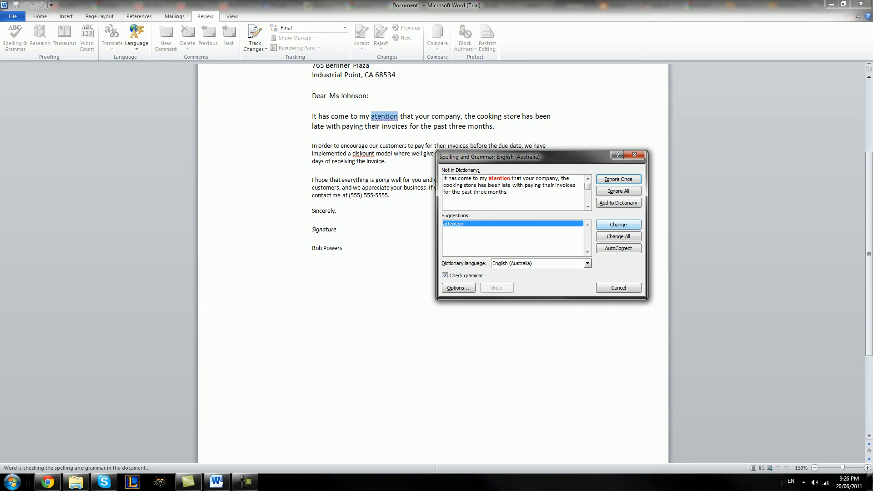
key(Return)
key(Return)
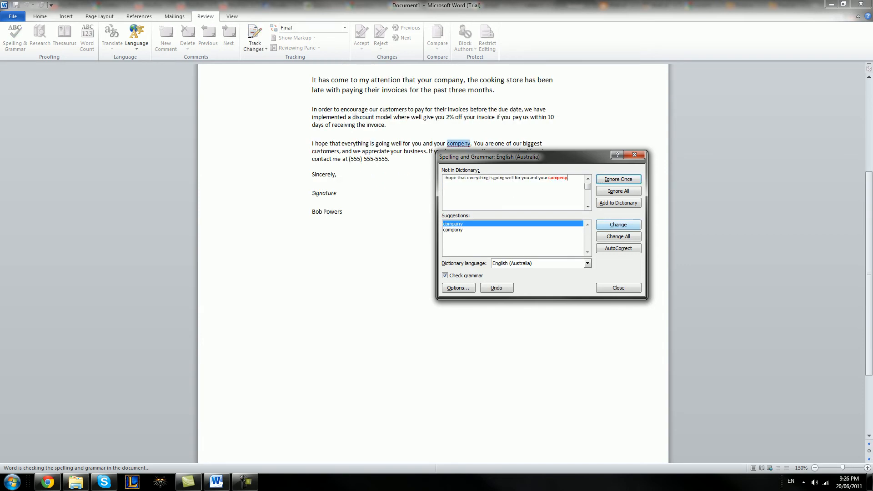
key(Return)
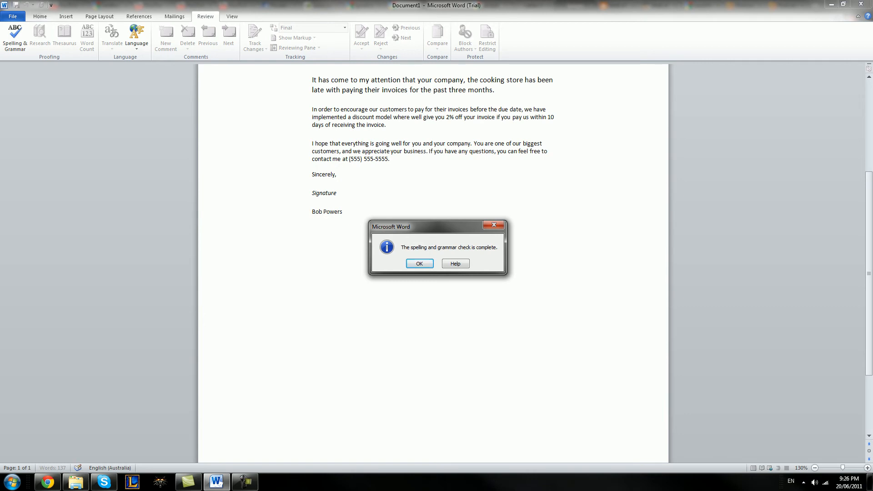
key(Return)
Step: Set the font size of the whole letter, from the sender's address to the closing name, to 10
scroll(432, 228, up, 5)
scroll(432, 228, up, 1)
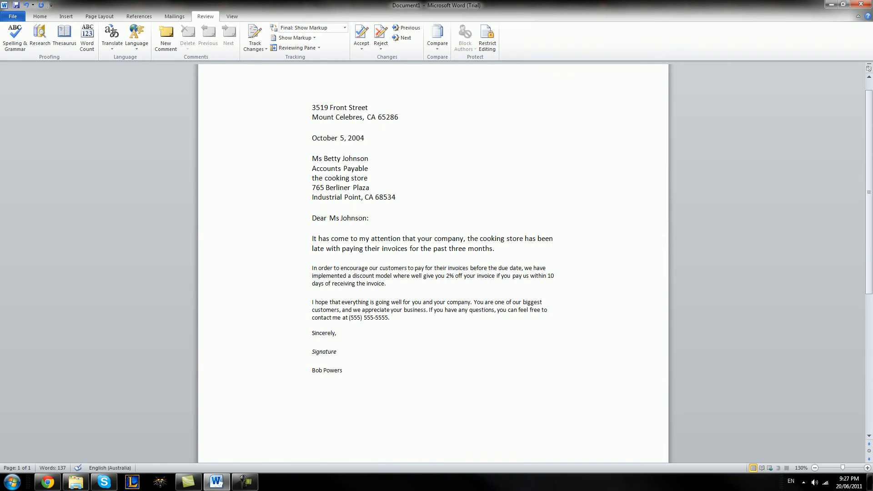
drag(312, 268, 348, 371)
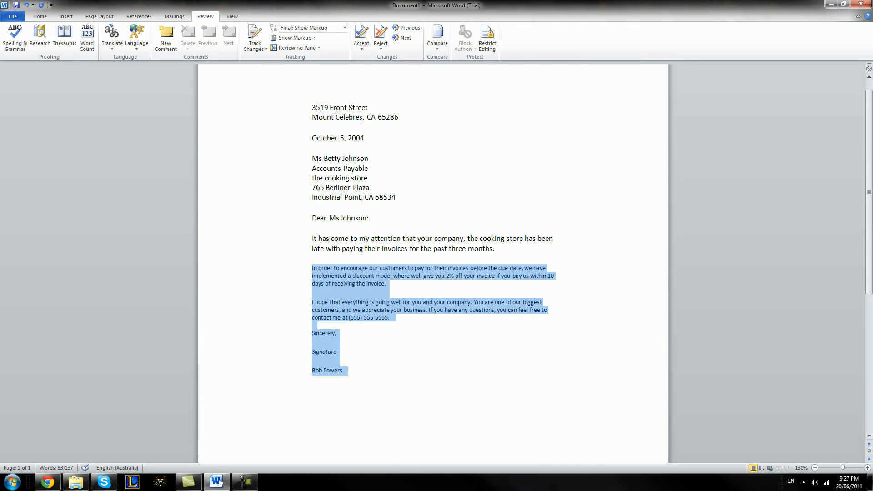
click(40, 17)
click(337, 334)
drag(344, 370, 312, 107)
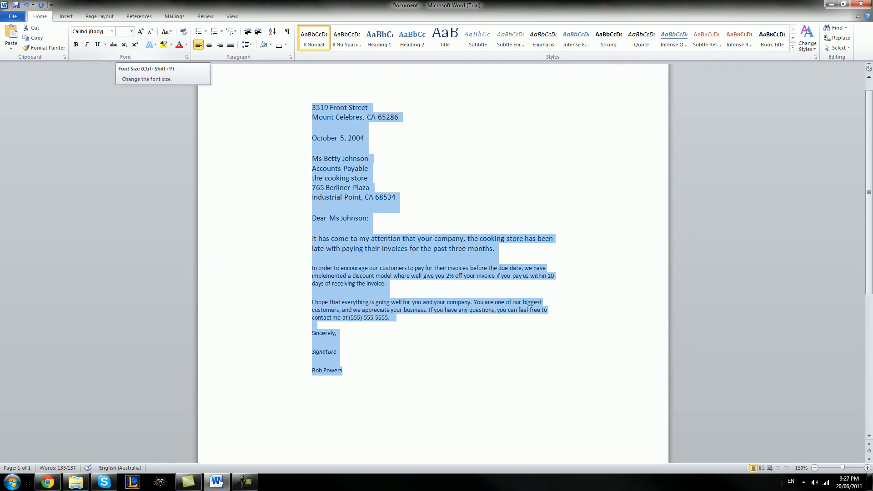
click(132, 31)
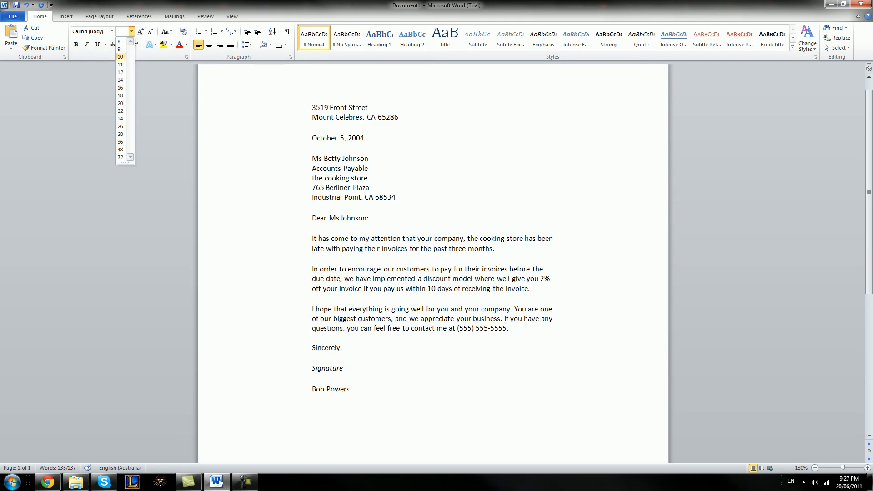
click(120, 57)
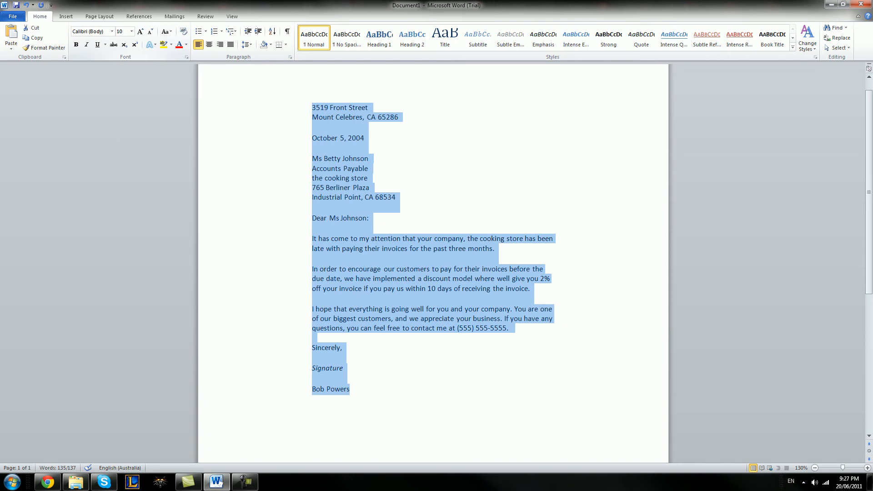
click(369, 158)
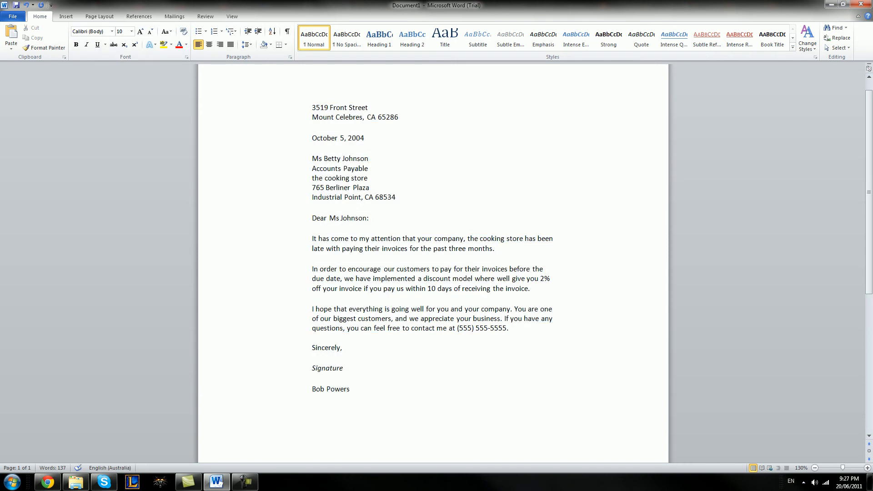
Step: Replace every occurrence of "the cooking store" in the letter with "The Cooking Store"
key(ctrl+shift+Left)
key(ctrl+shift+Left)
key(ctrl+shift+Left)
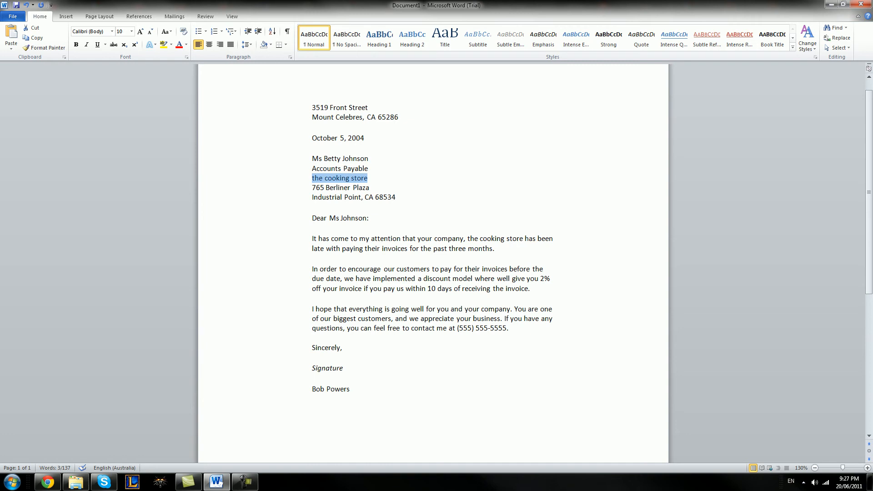
drag(467, 238, 526, 238)
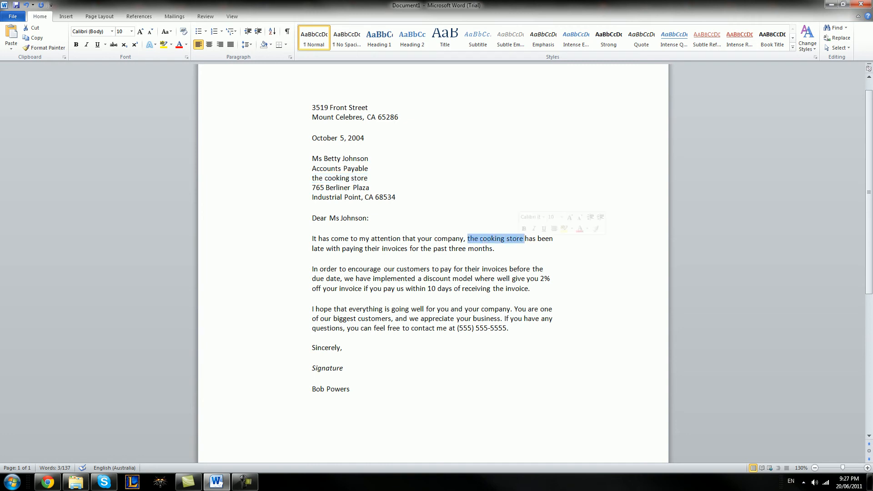
click(398, 198)
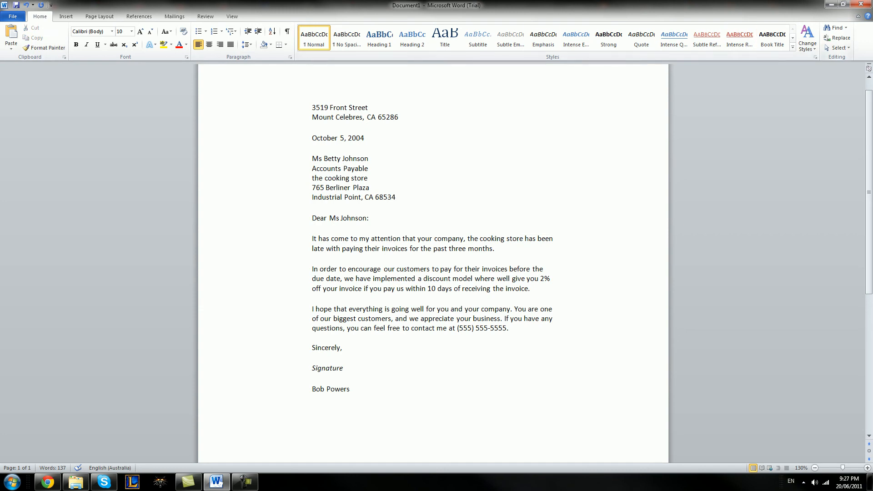
click(838, 38)
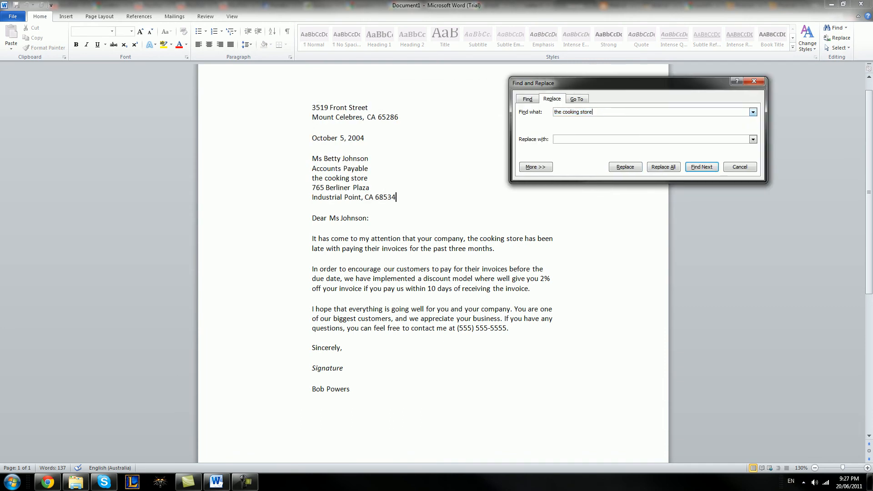
text(the cooking store)
key(Tab)
text(The Cooking Store)
key(alt+a)
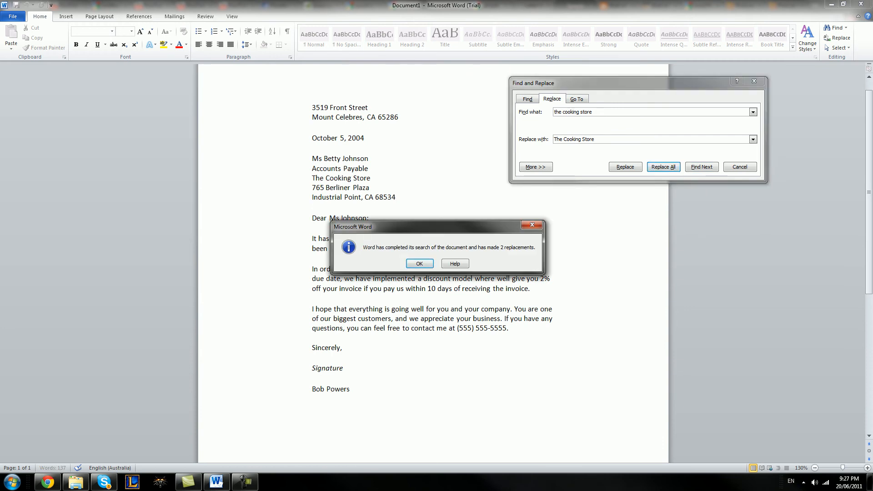
key(Return)
key(Escape)
scroll(432, 228, up, 4)
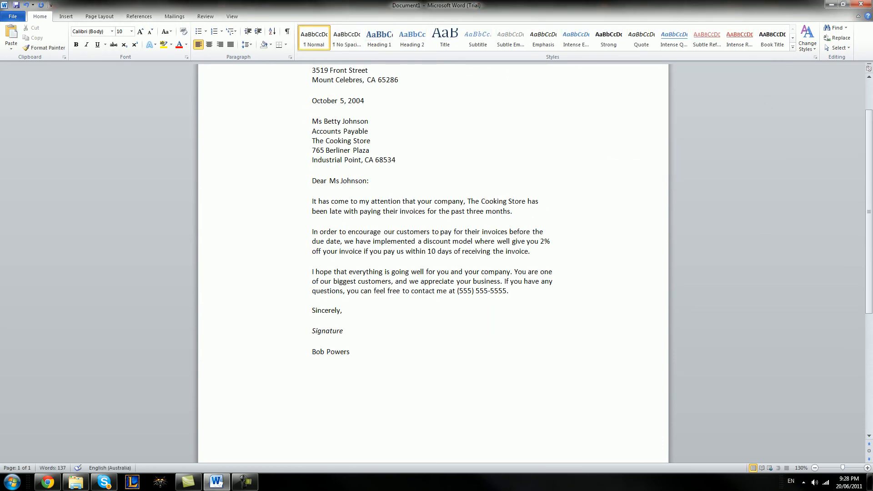
Step: Check both replaced company names and ignore once the grammar flag on "The" in the recipient's address block
key(shift+Home)
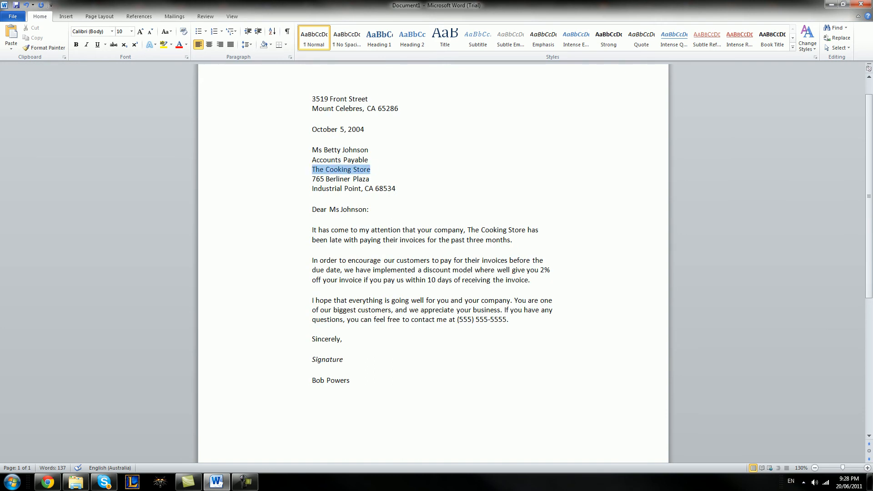
drag(528, 229, 467, 230)
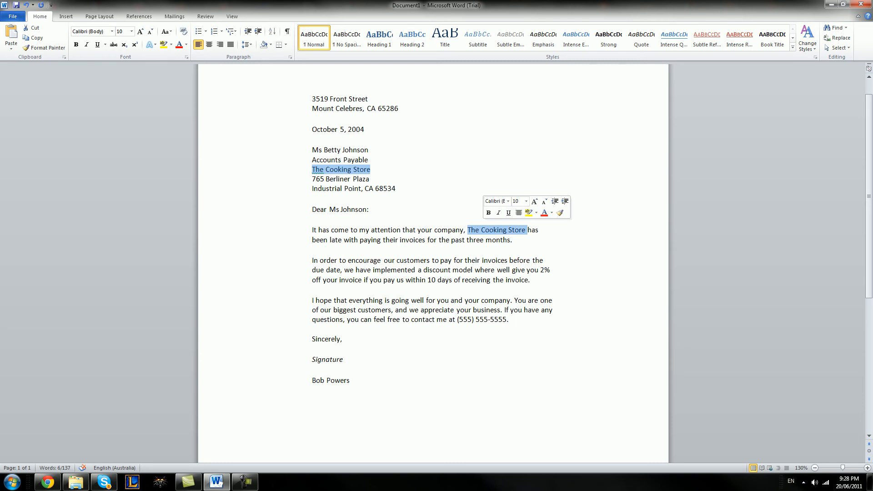
click(371, 169)
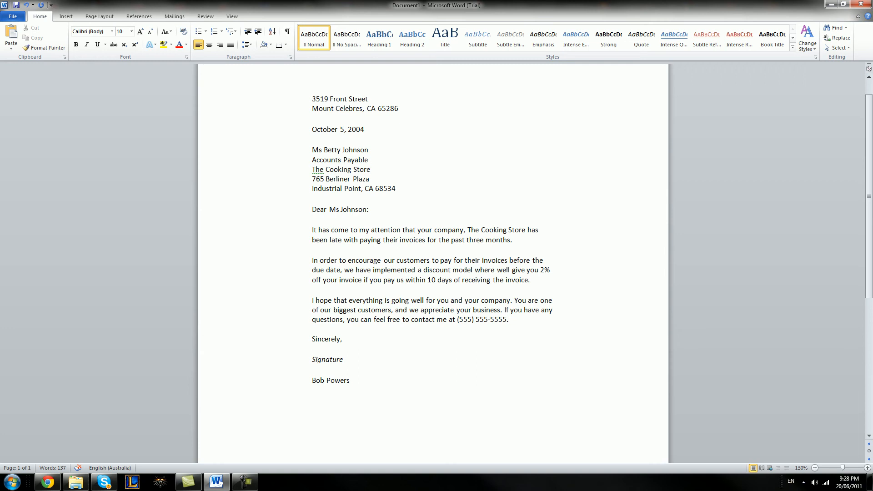
right_click(322, 173)
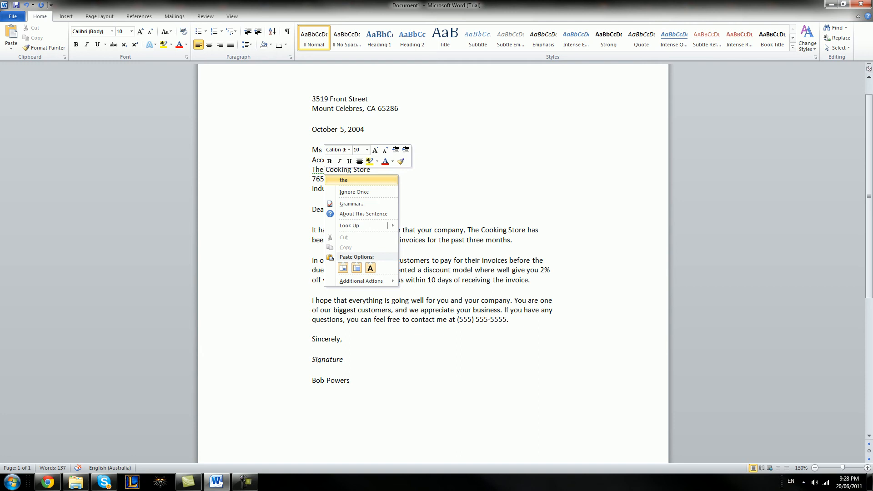
click(353, 192)
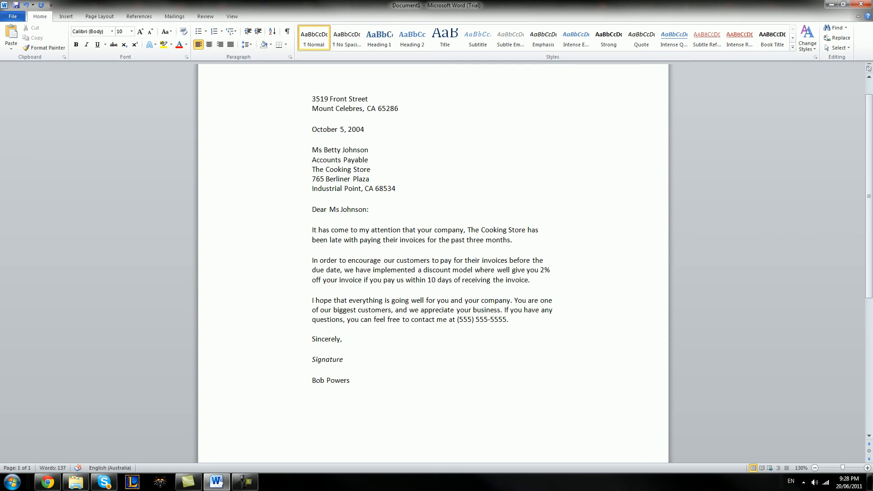
Step: Italicize the date line "October 5, 2004" above the recipient's address
key(shift+Home)
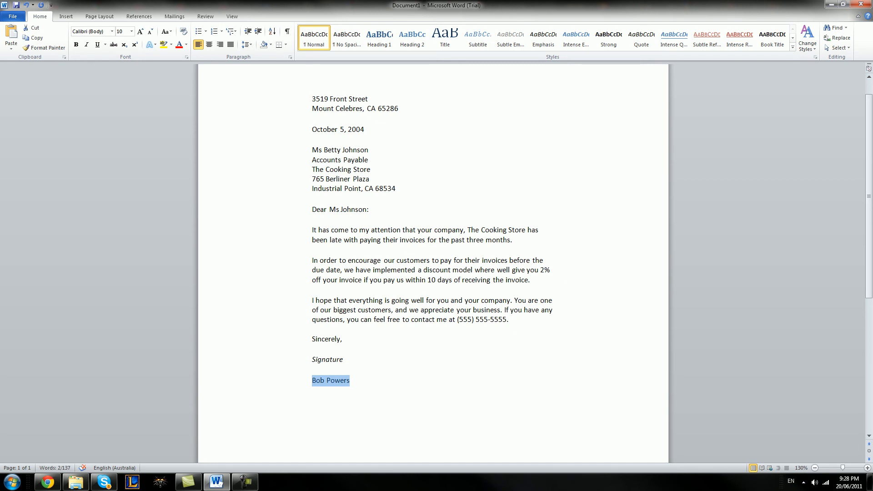
click(368, 160)
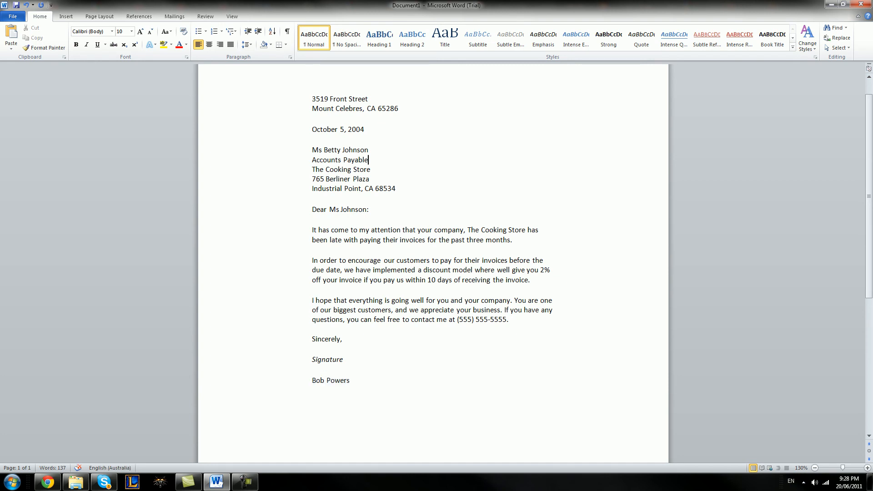
triple_click(338, 129)
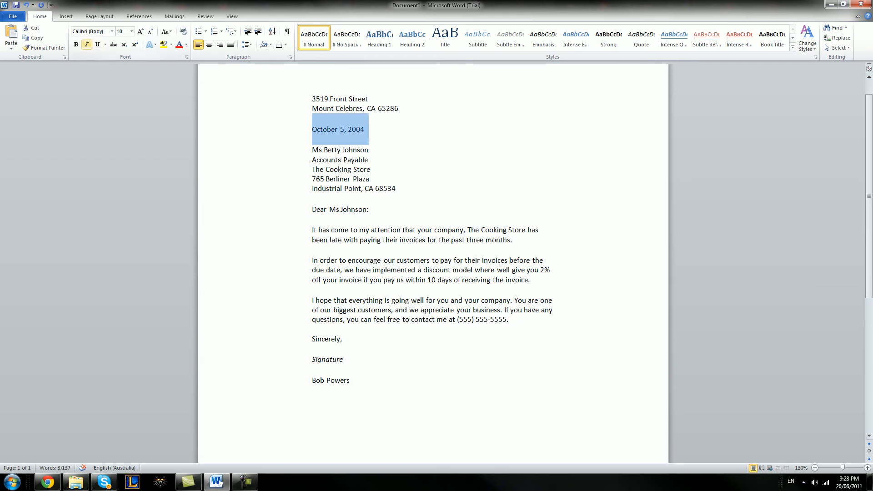
click(86, 44)
click(364, 129)
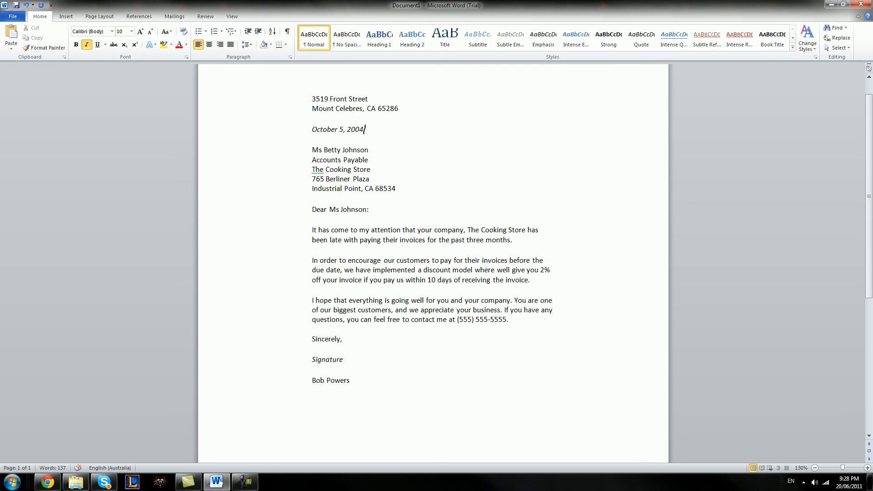
Step: Apply the Book Title style to the sender's name at the end of the letter
mouse_move(312, 99)
mouse_down()
mouse_move(552, 261)
mouse_move(614, 329)
mouse_move(667, 357)
mouse_up()
click(667, 357)
drag(350, 381, 311, 383)
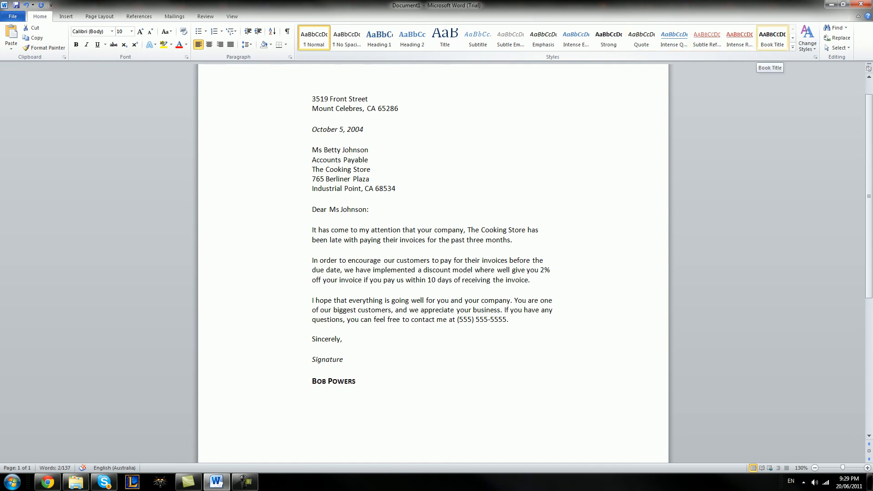
click(773, 37)
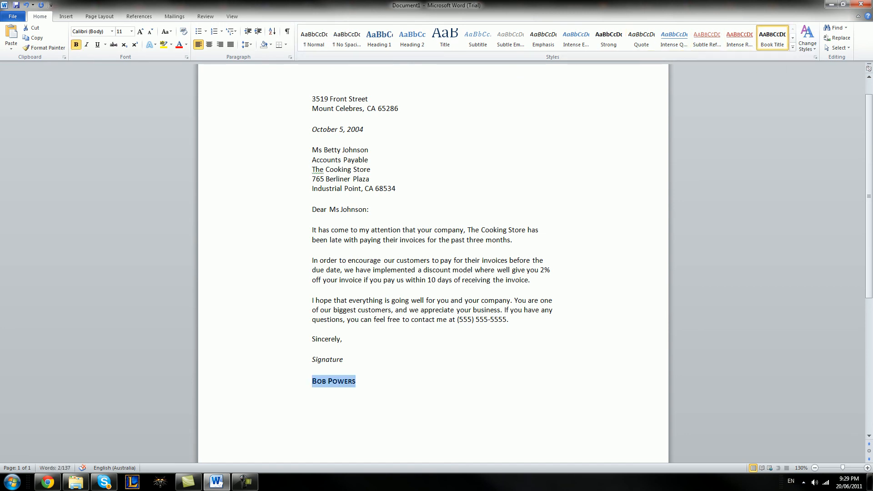
click(540, 229)
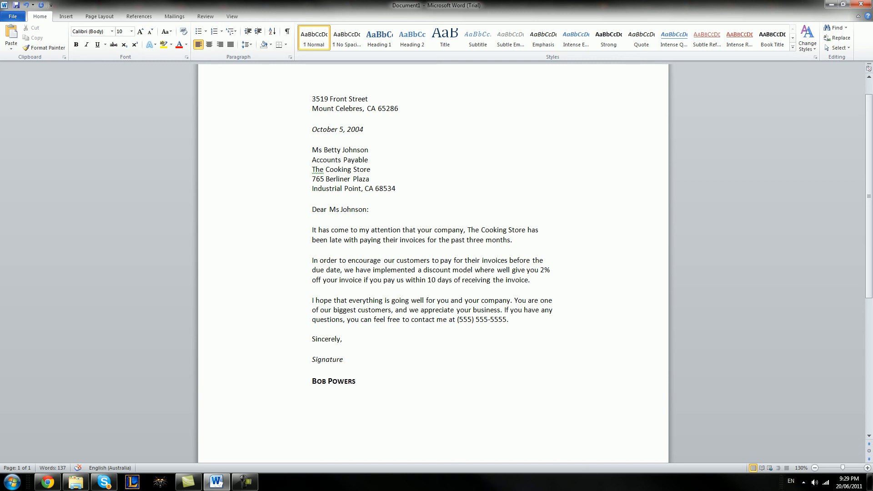
drag(302, 381, 302, 150)
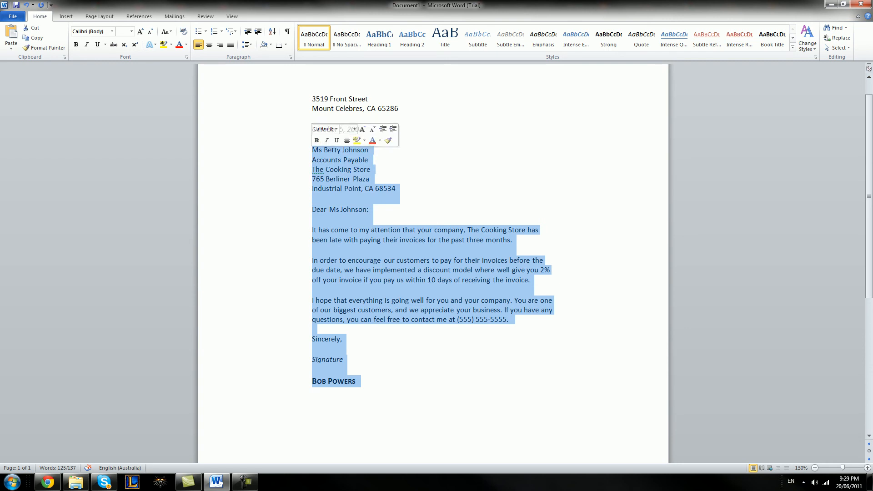
click(371, 170)
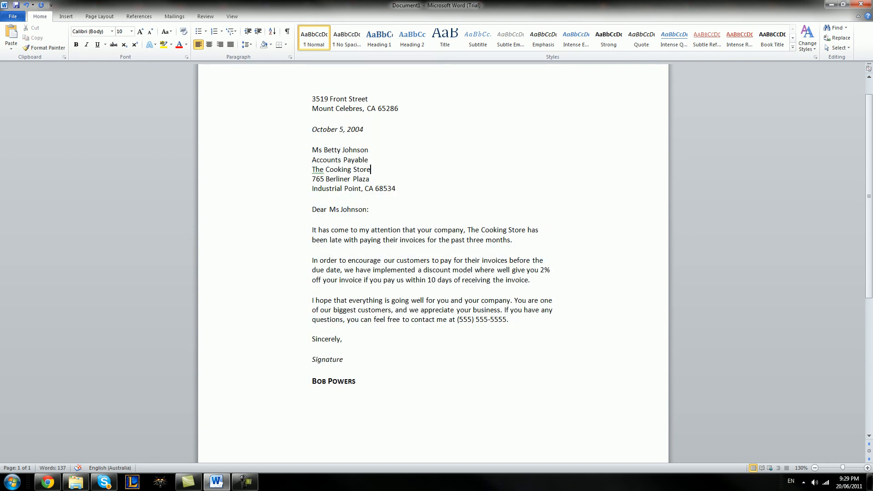